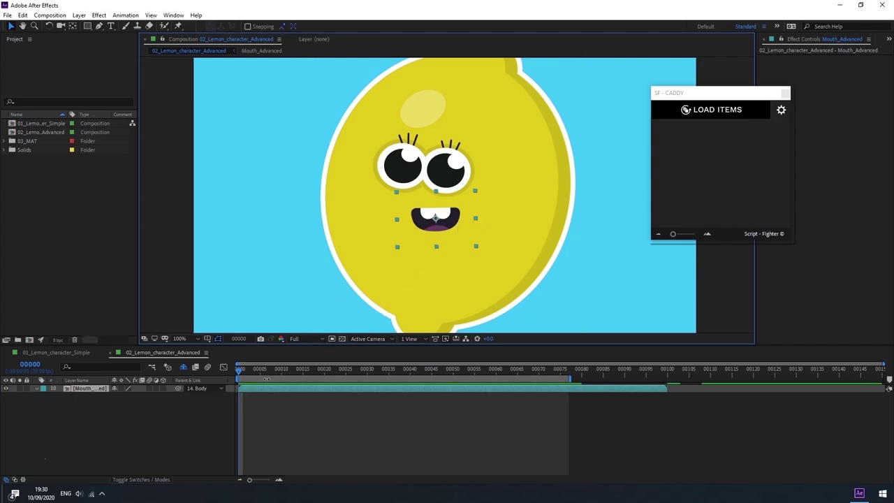
Open the Mouth_Advanced precomp and scrub through its mouth shapes up to frame 45.
double_click(246, 389)
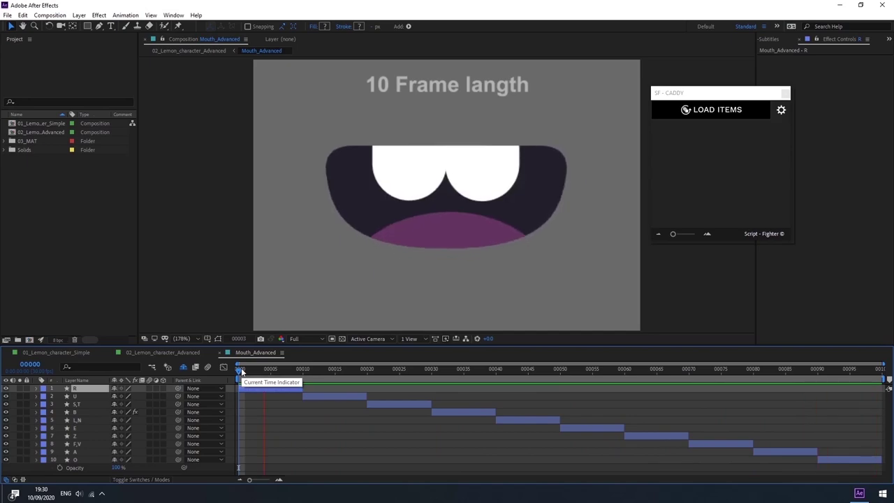
left_click(242, 368)
left_click_drag(243, 368, 360, 381)
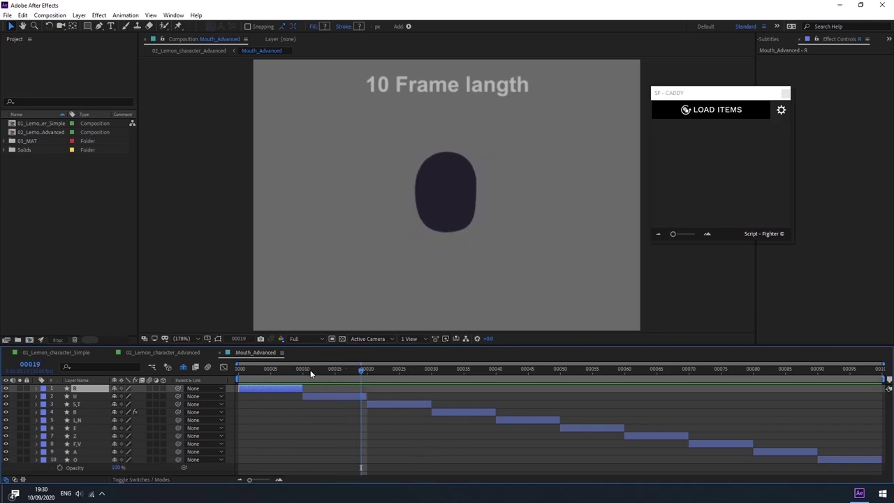
left_click_drag(310, 370, 365, 369)
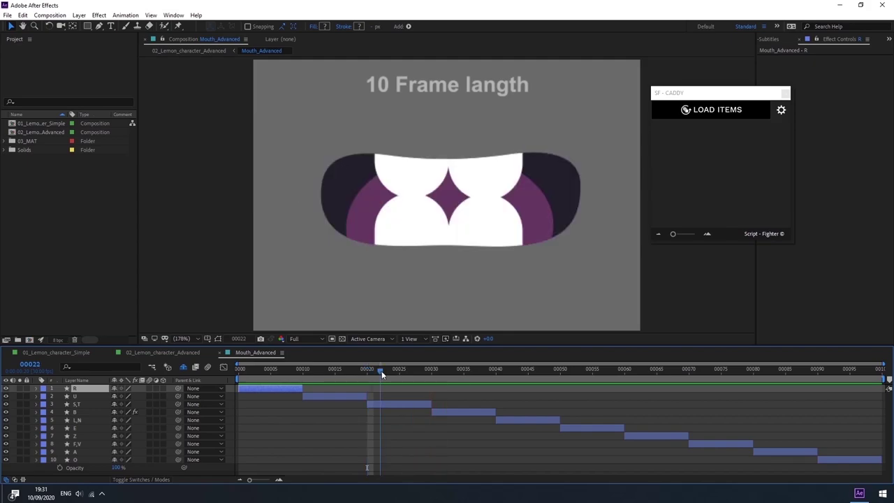
left_click_drag(365, 368, 578, 382)
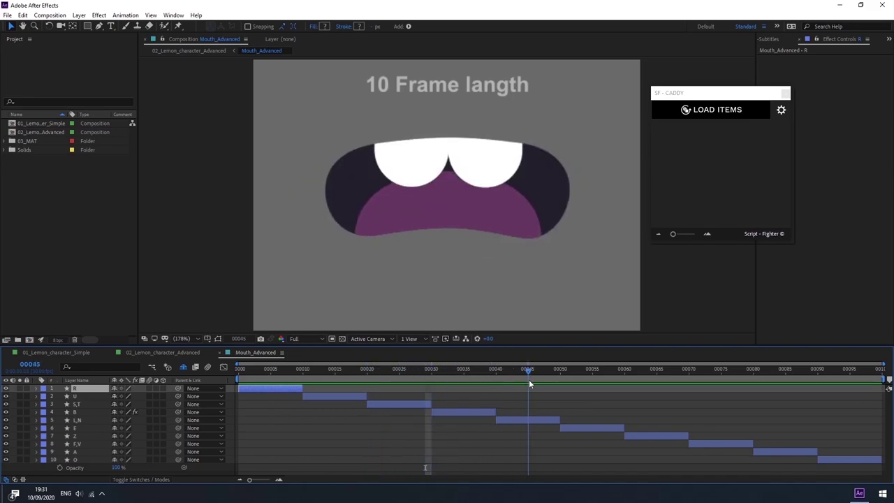
Return to 02_Lemon_character_Advanced via the flowchart and load the mouth layer's shapes into SF-Caddy.
key("Tab")
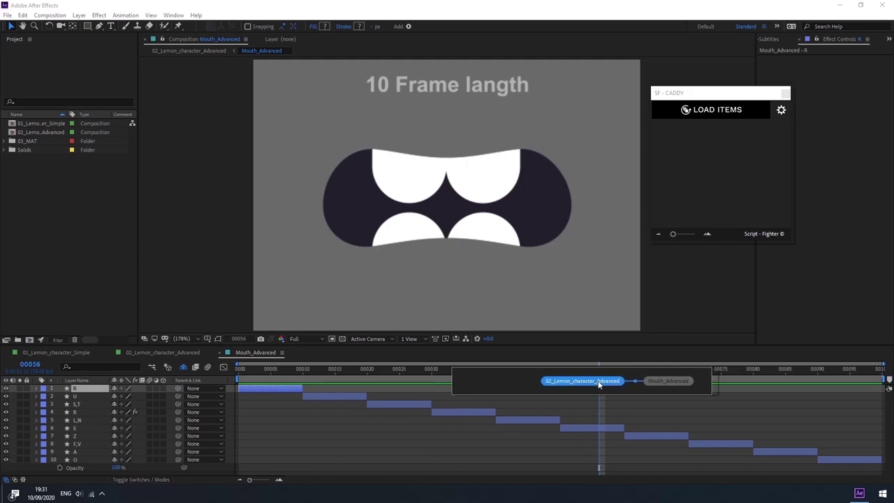
left_click(598, 381)
left_click(329, 369)
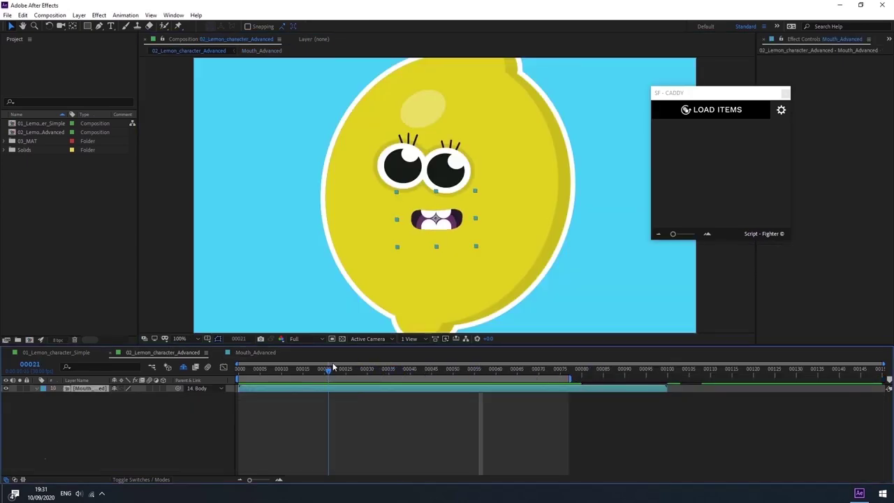
left_click(688, 111)
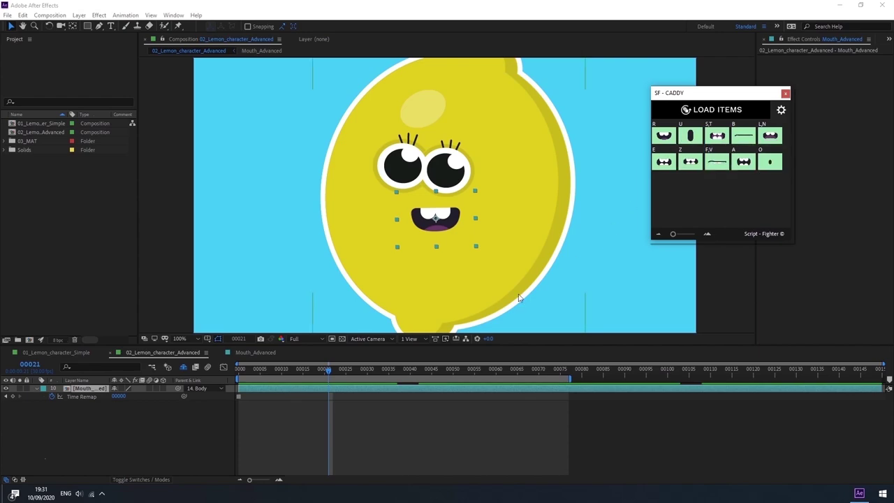
Key the R mouth shape at frame 7 and preview it.
left_click(272, 369)
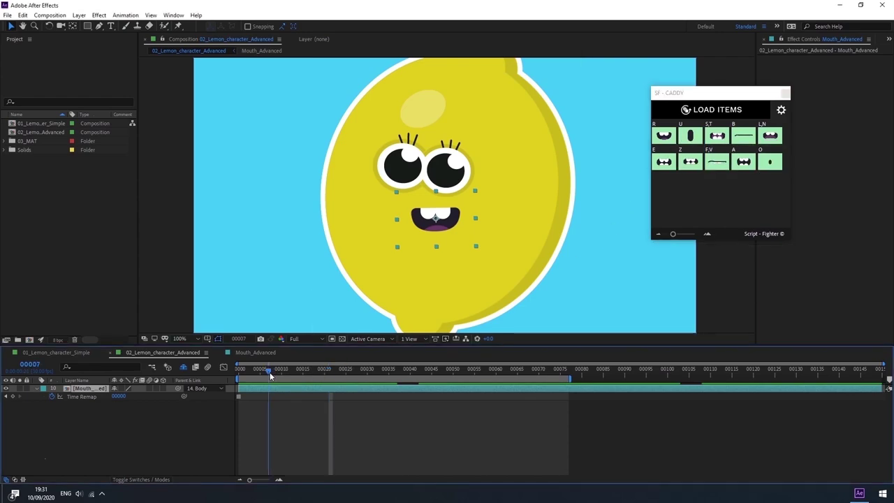
left_click(663, 138)
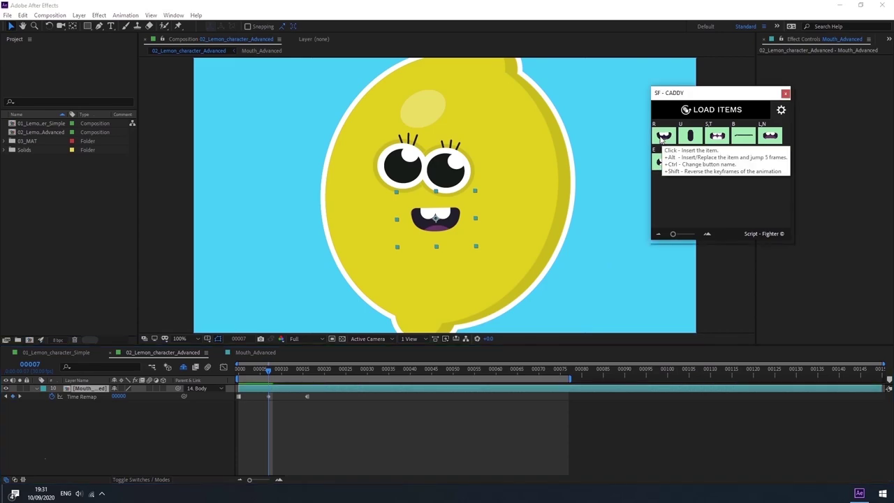
left_click(268, 370)
key("space")
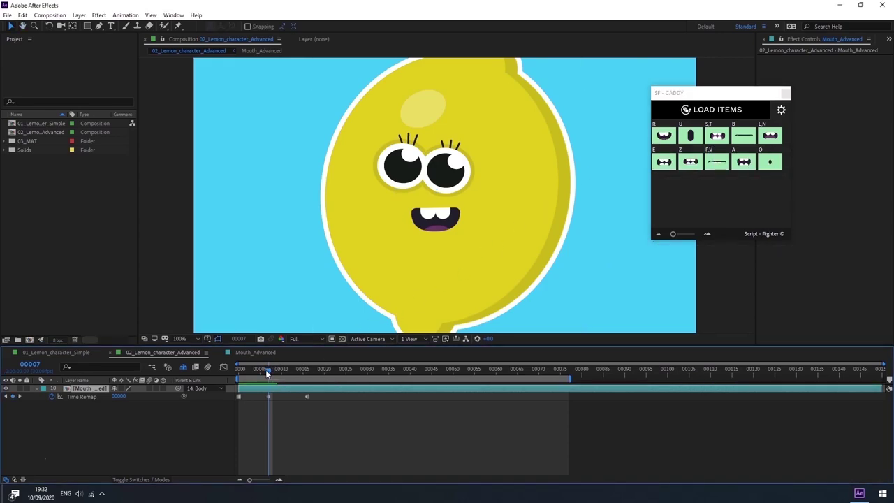
key("space")
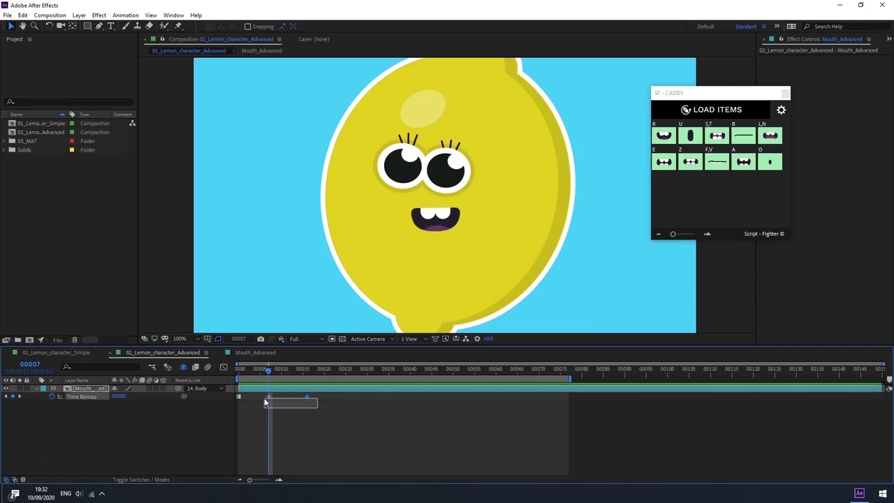
Reselect the mouth layer and select its Time Remap keyframe at frame 16.
left_click(273, 408)
left_click(270, 396)
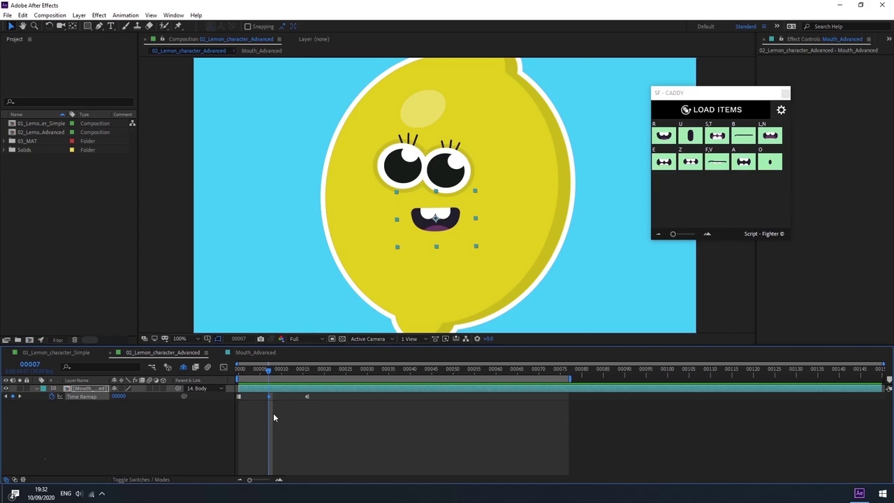
left_click_drag(269, 371, 303, 372)
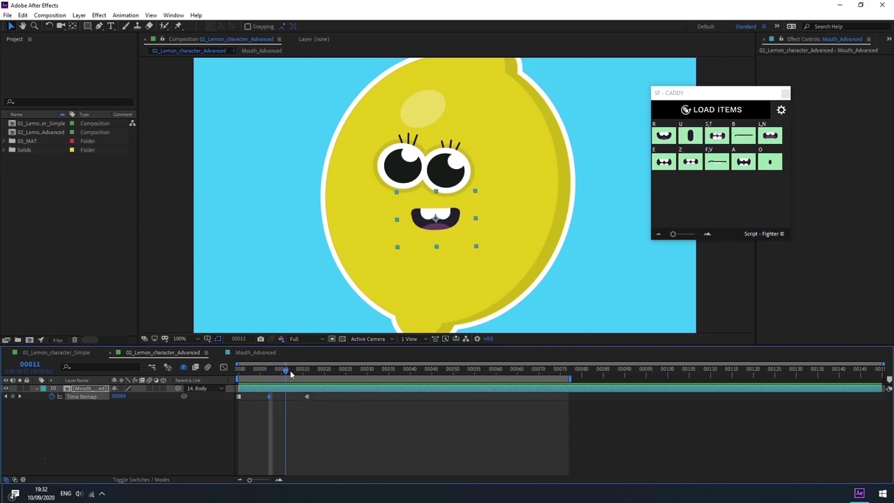
left_click(307, 396)
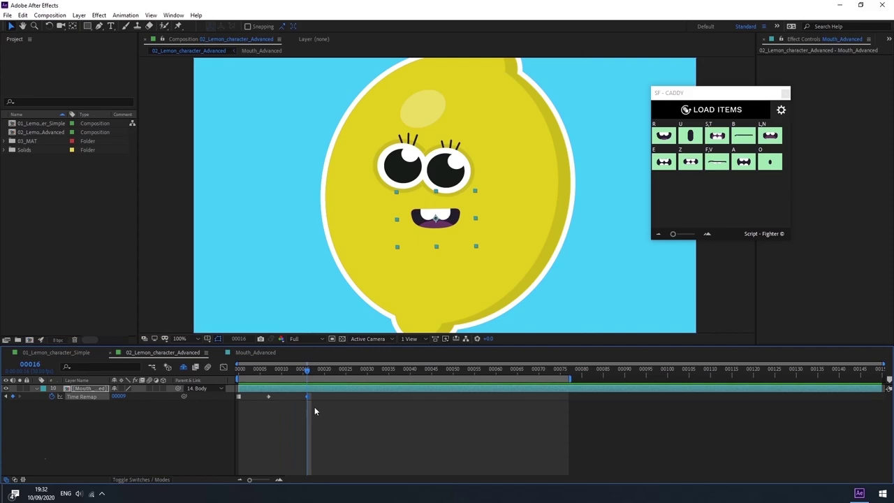
Shorten the R animation to end at frame 12, then stretch its end keyframe to about frame 23.
left_click_drag(307, 397, 285, 403)
key("space")
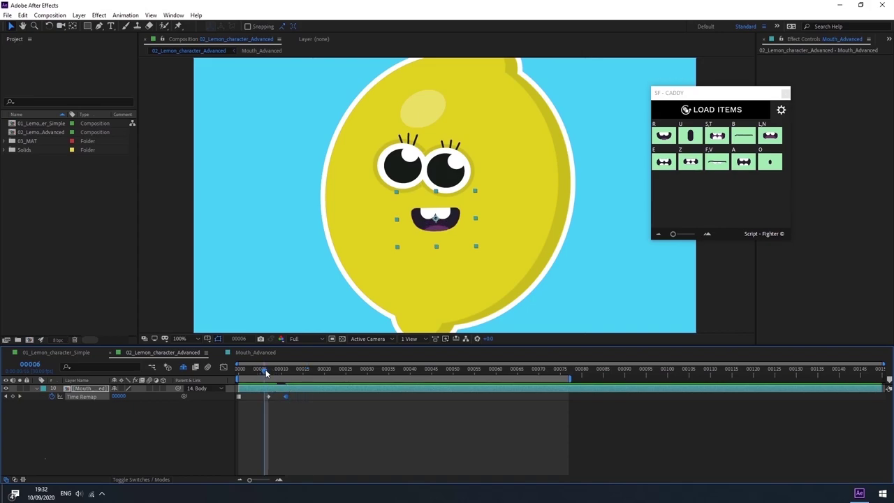
scroll(471, 248, "up", 2)
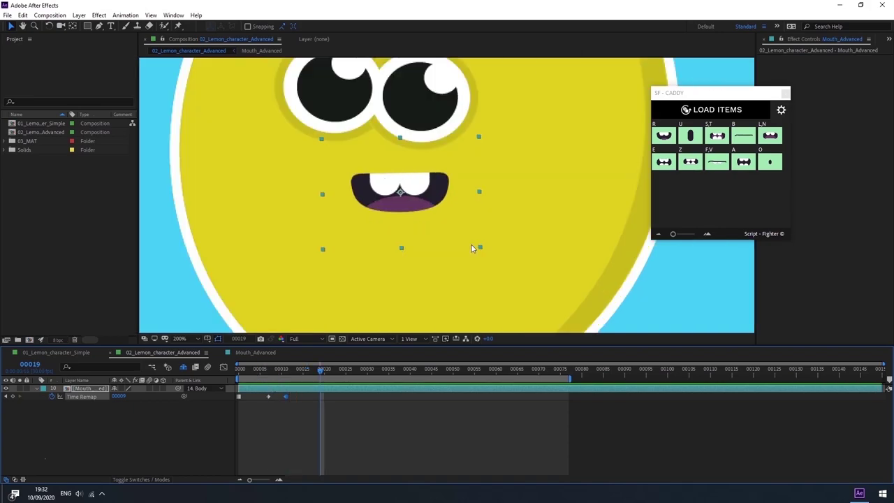
left_click(266, 376)
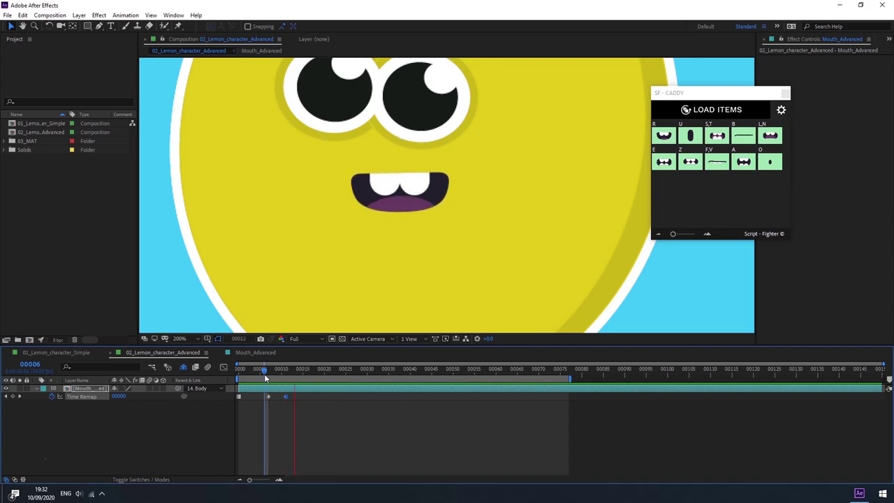
left_click(282, 389)
left_click_drag(286, 397, 358, 396)
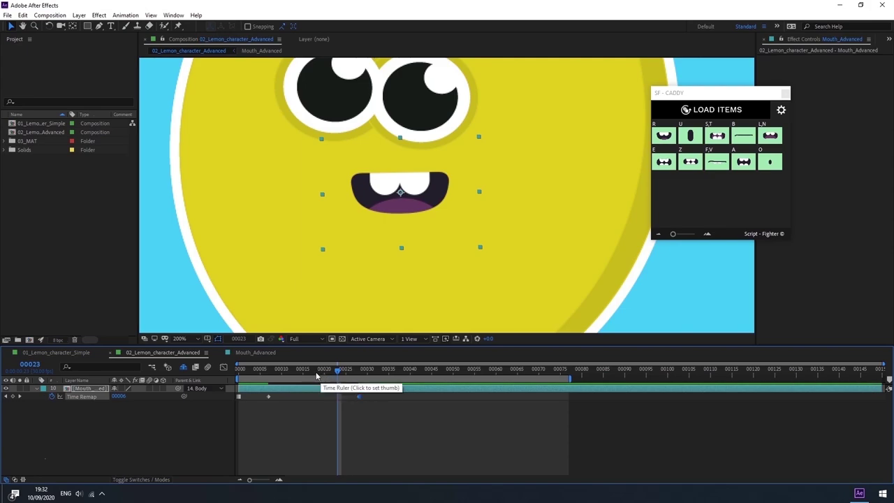
Preview from frame 6 and shift the mouth Time Remap keyframes earlier, ending at frame 17.
left_click(265, 375)
key("space")
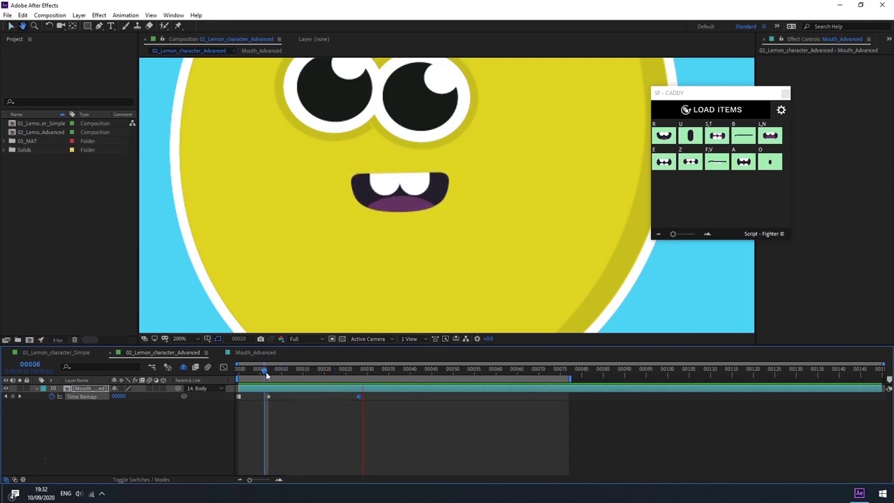
left_click_drag(268, 396, 329, 398)
left_click(330, 373)
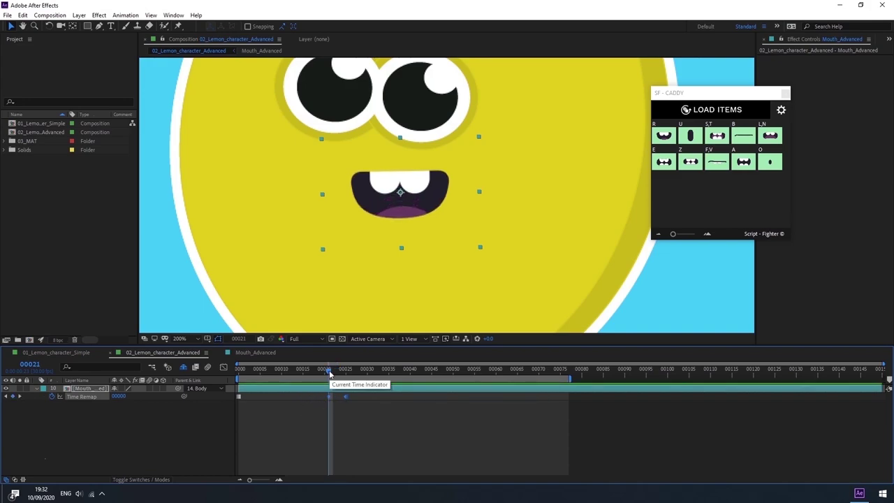
left_click(330, 373)
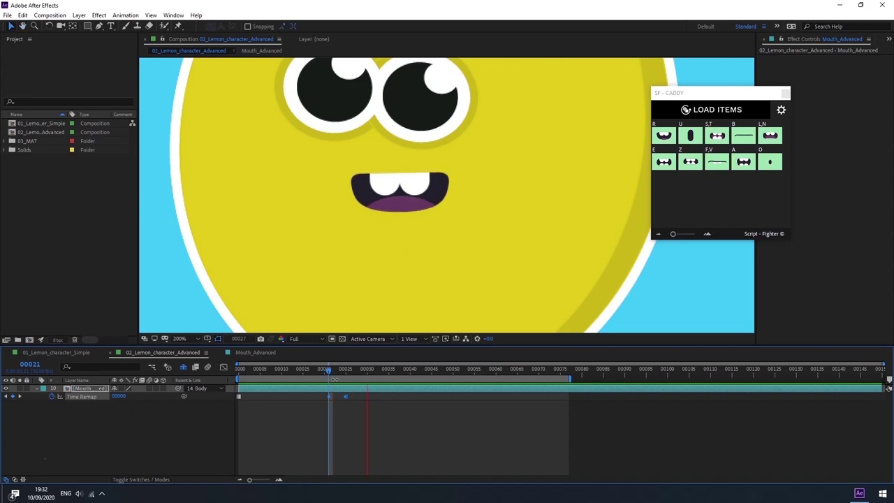
left_click_drag(329, 396, 273, 396)
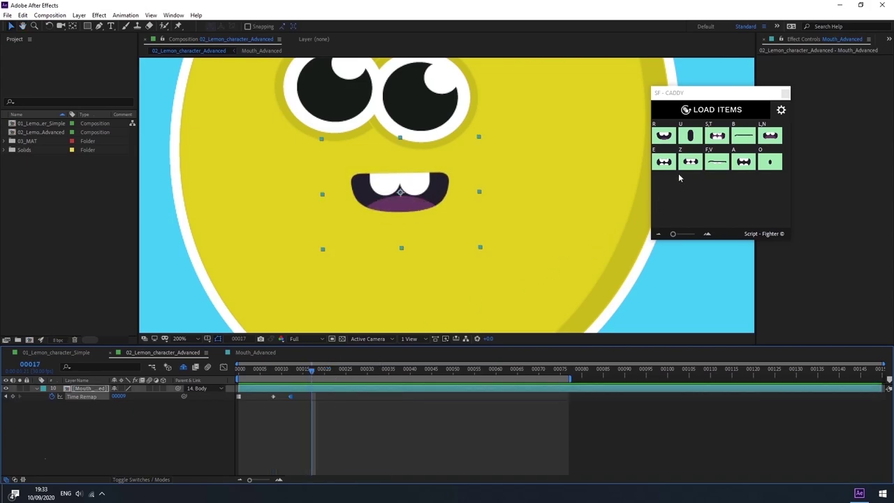
Key the U mouth shape around frame 20 and retime its neighbouring keyframes.
left_click(692, 137)
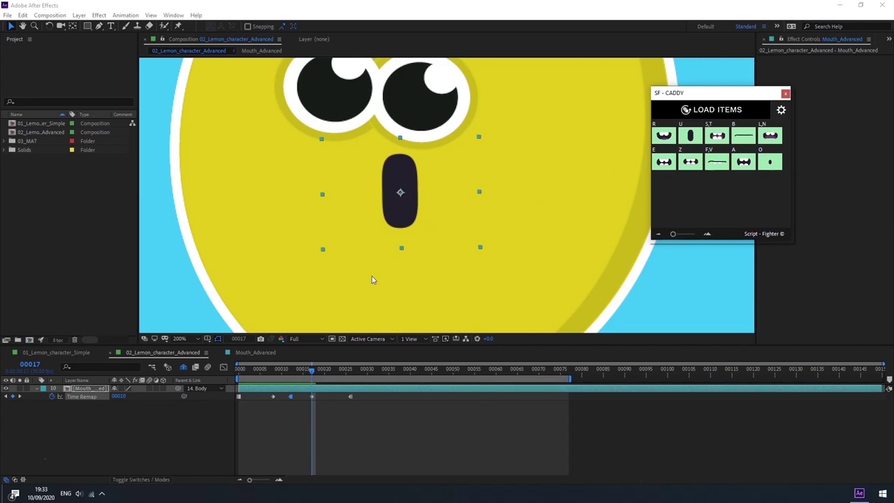
left_click_drag(323, 372, 312, 377)
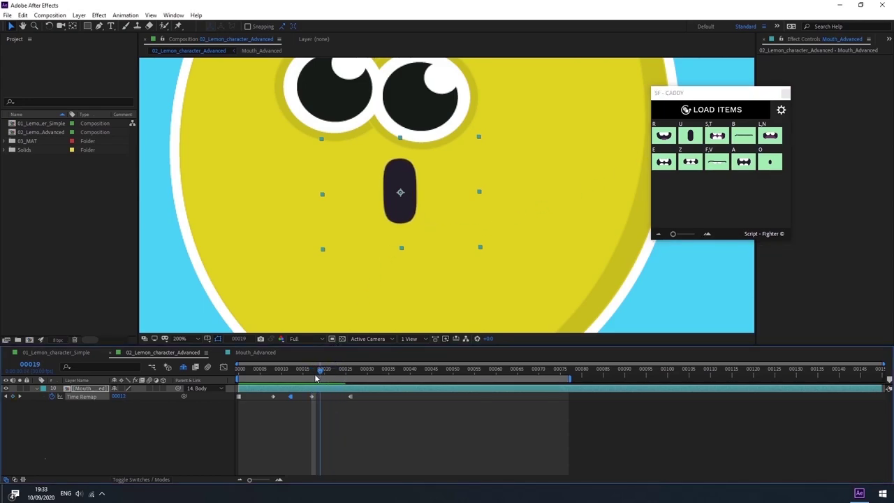
key("k")
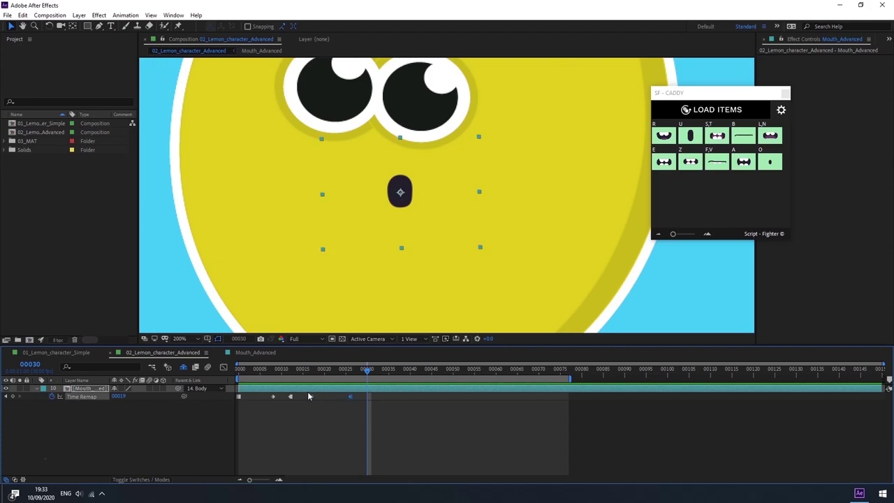
left_click_drag(312, 397, 347, 397)
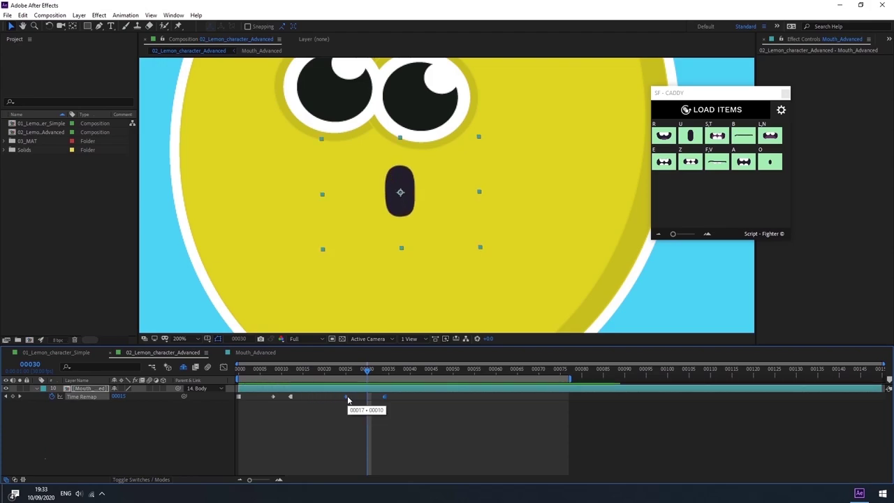
key("j")
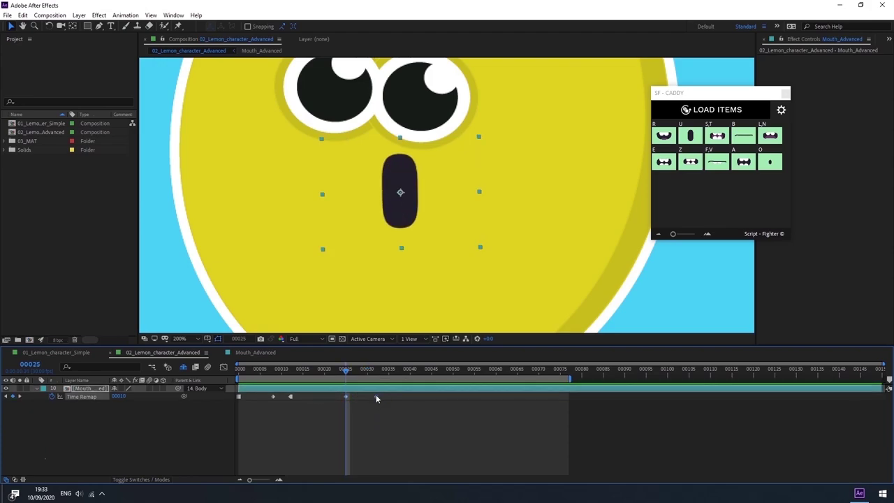
left_click_drag(384, 397, 329, 397)
key("space")
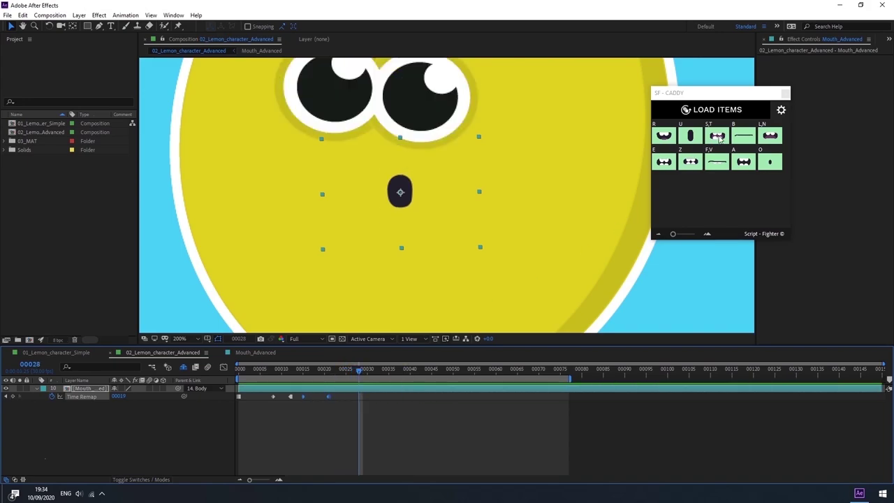
mouse_move(385, 370)
left_mouse_down()
mouse_move(398, 370)
mouse_move(359, 370)
left_mouse_up()
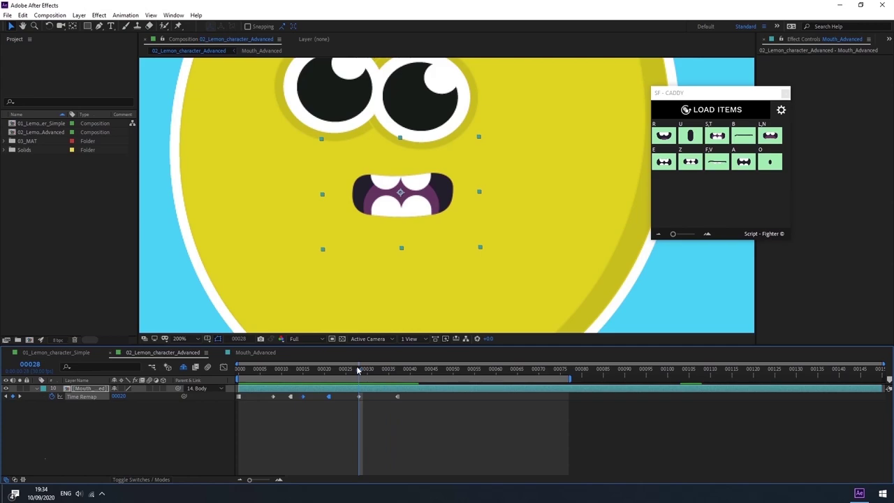
Key the wide toothy and further mouth shapes along the timeline up to frame 74.
key("space")
left_click(663, 161)
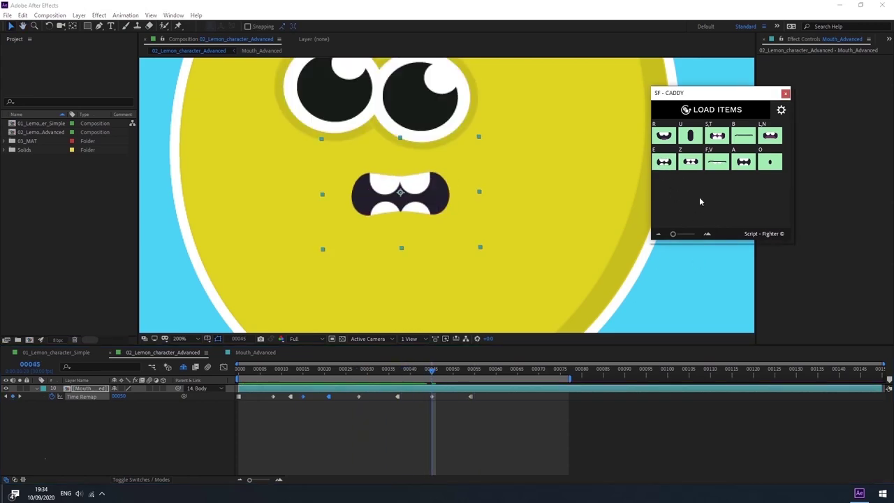
left_click(495, 370)
left_click(743, 162)
left_click(443, 369)
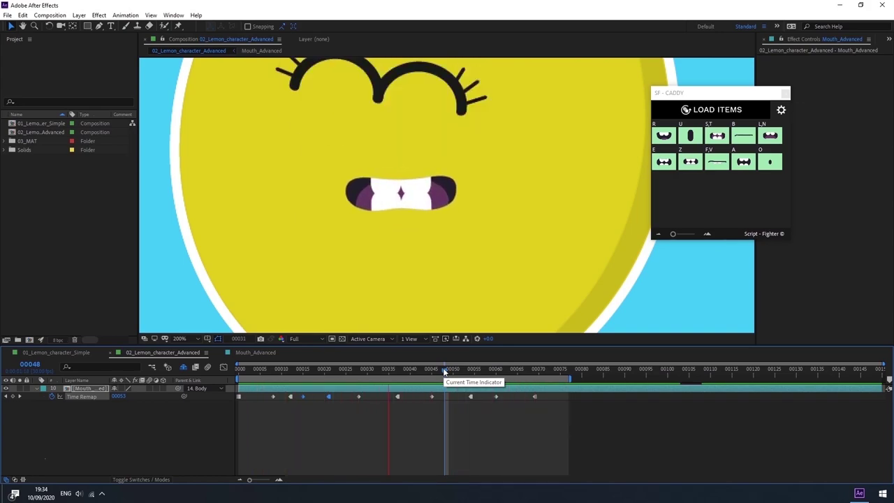
left_click_drag(545, 369, 558, 370)
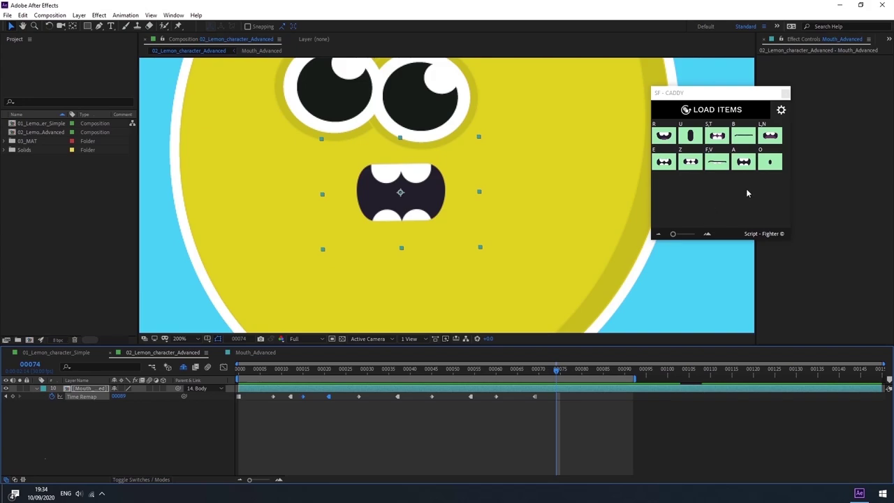
Key the small O mouth shape at frame 74, preview it, and extend the work area to frame 100.
left_click(771, 164)
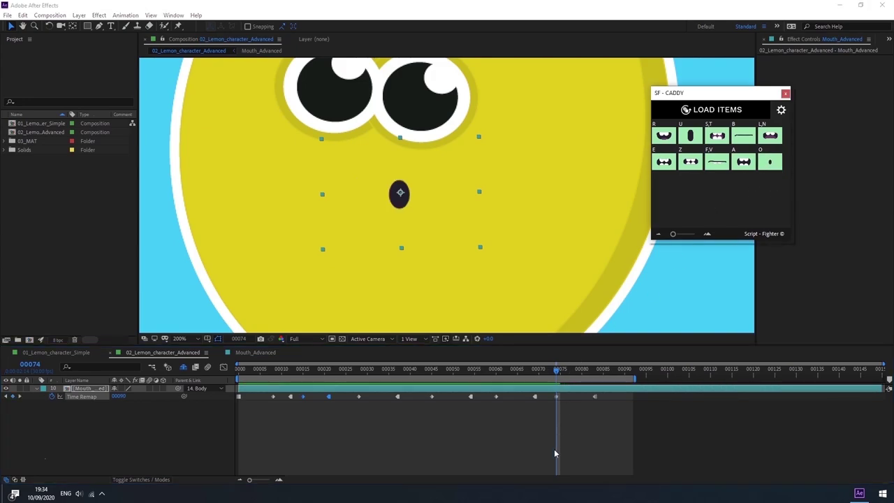
key("space")
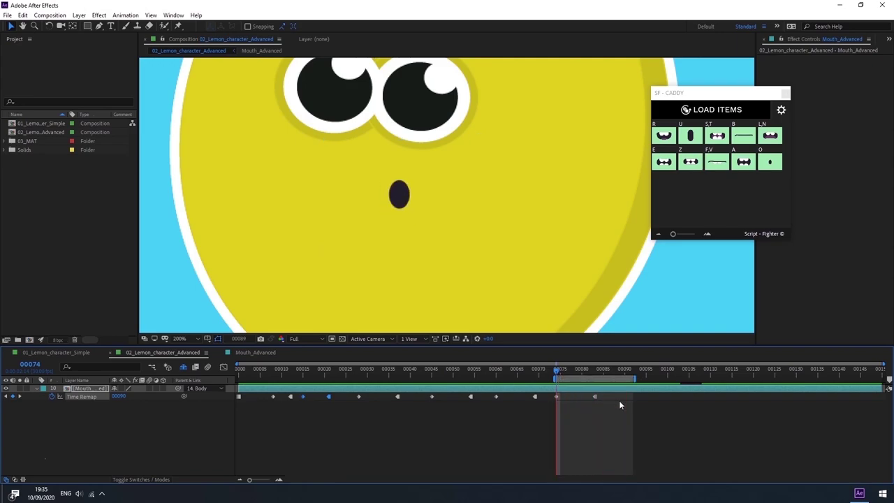
key("space")
left_click_drag(635, 378, 668, 377)
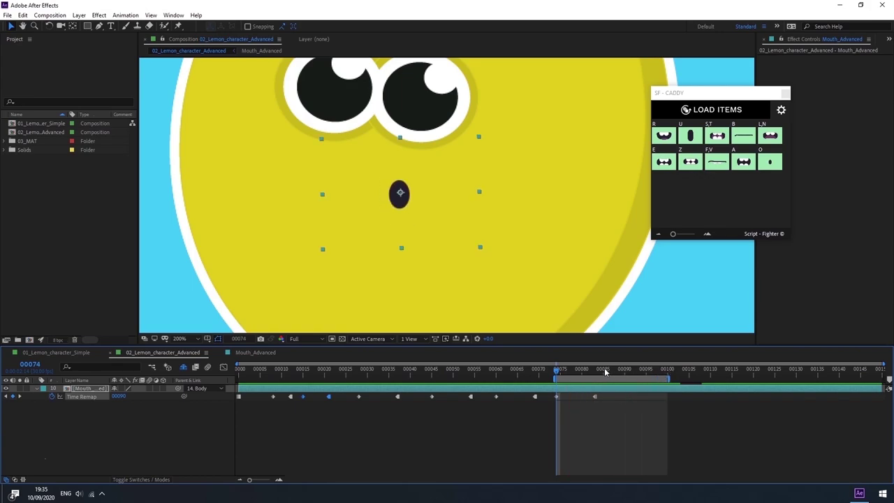
mouse_move(603, 367)
left_mouse_down()
mouse_move(558, 375)
mouse_move(608, 376)
left_mouse_up()
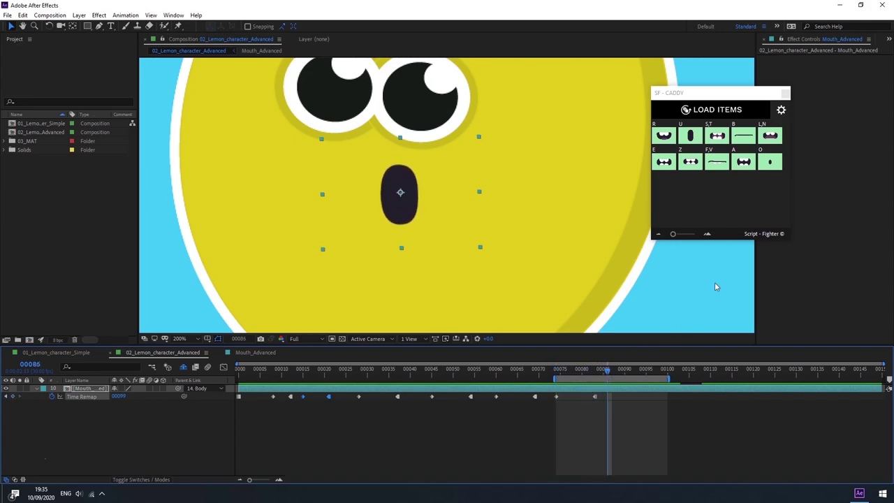
mouse_move(770, 162)
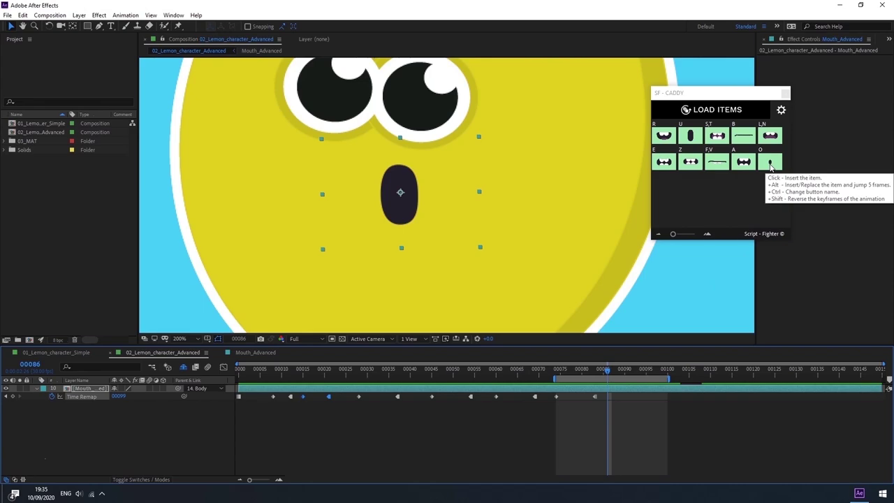
Add the reversed O animation at frame 86 and select the last two mouth keyframes.
left_click(770, 163)
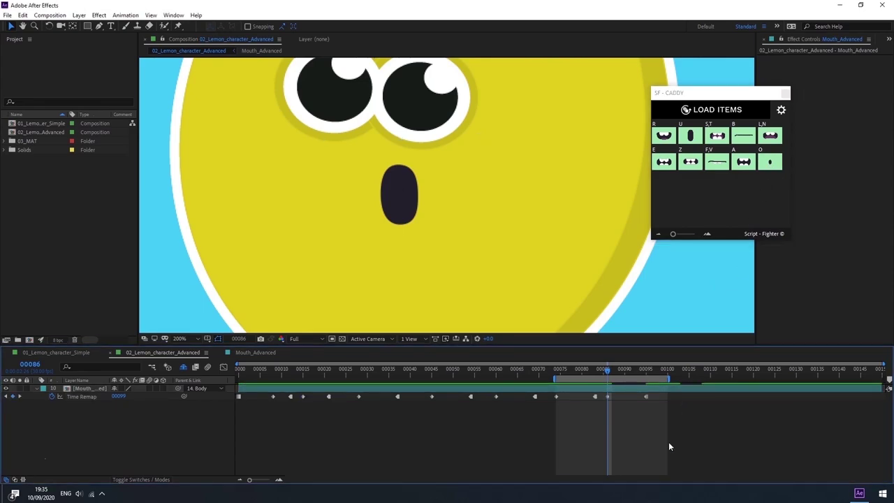
key("space")
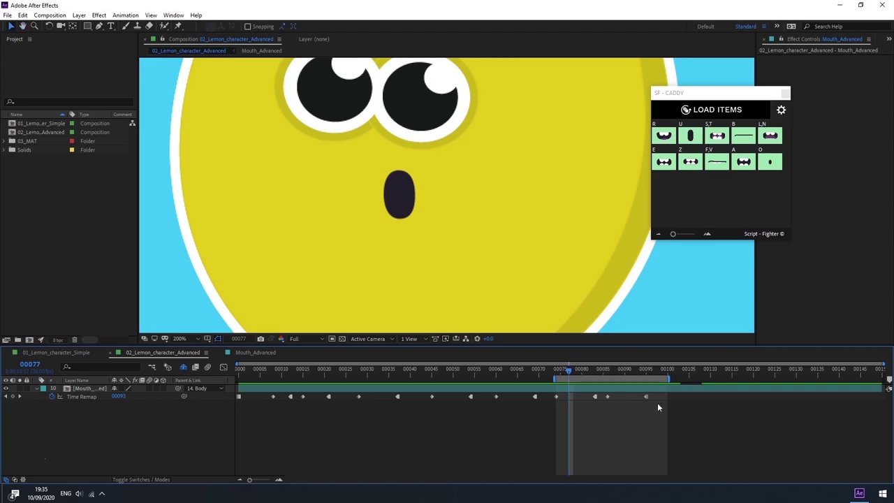
left_click_drag(658, 407, 611, 395)
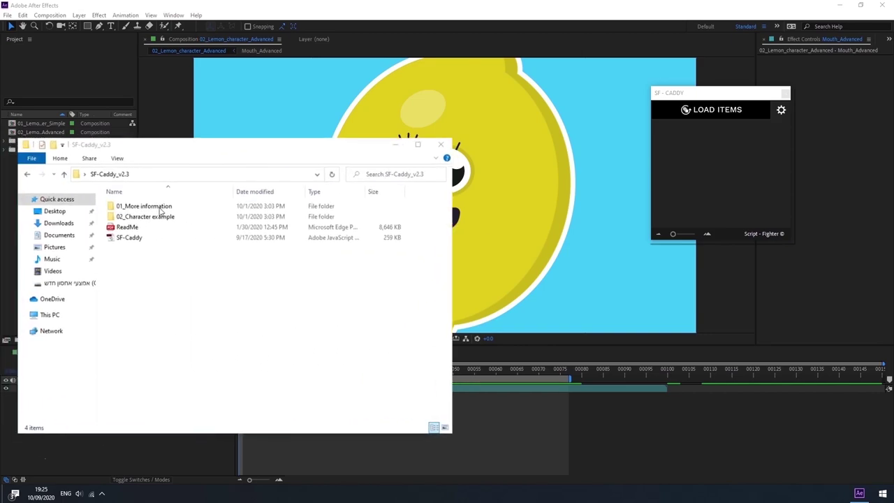
Open the 02_Character example folder in SF-Caddy_v2.3 and select the Lemon_character project.
left_click(172, 228)
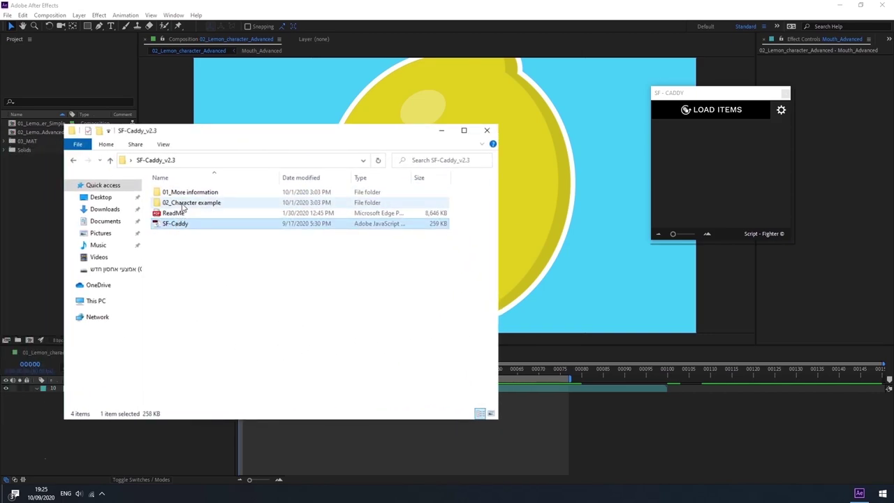
left_click(176, 203)
double_click(180, 206)
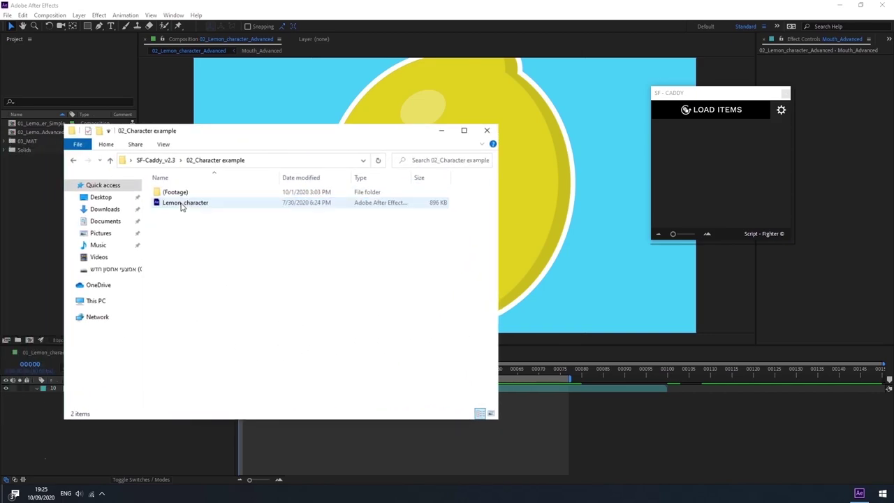
left_click(177, 204)
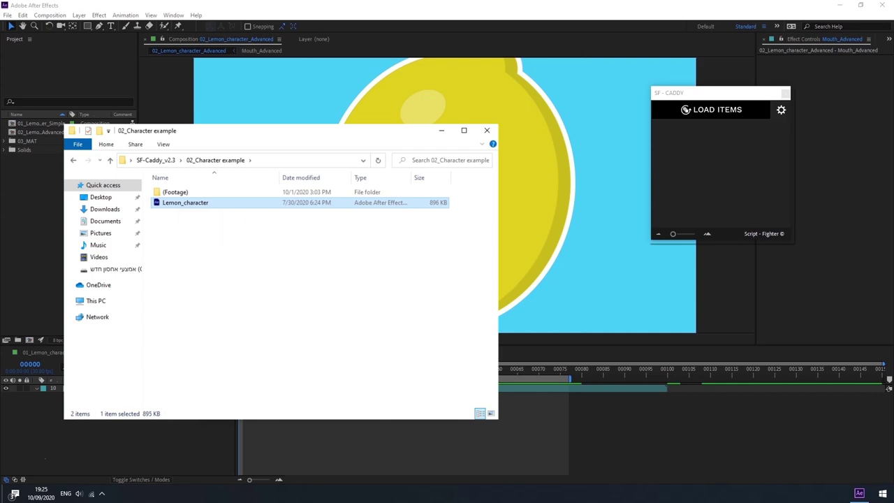